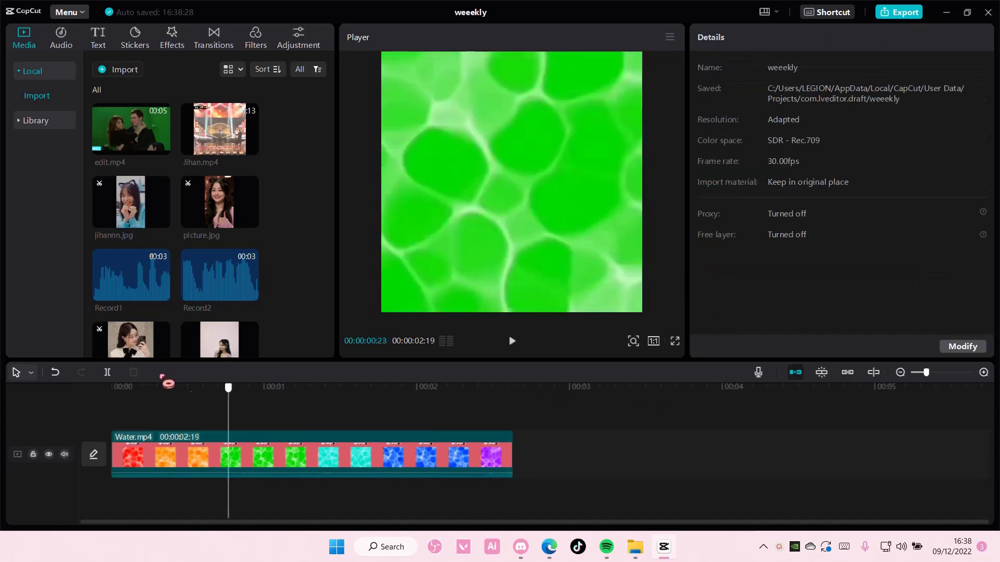
# Mute the Water.mp4 track and preview the water clip twice from the start.
pyautogui.click(66, 455)
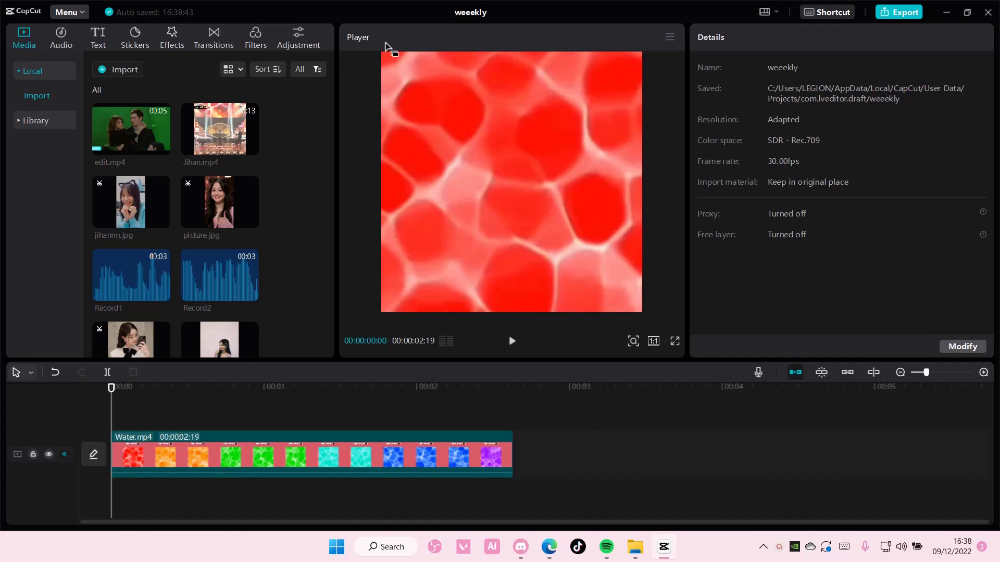
pyautogui.press('space')
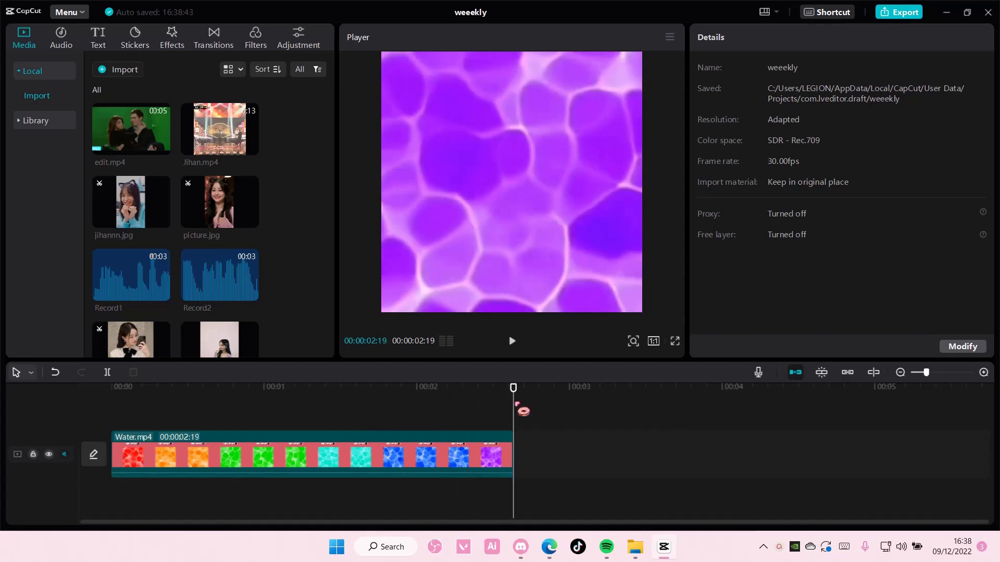
pyautogui.moveTo(513, 406); pyautogui.dragTo(111, 395)
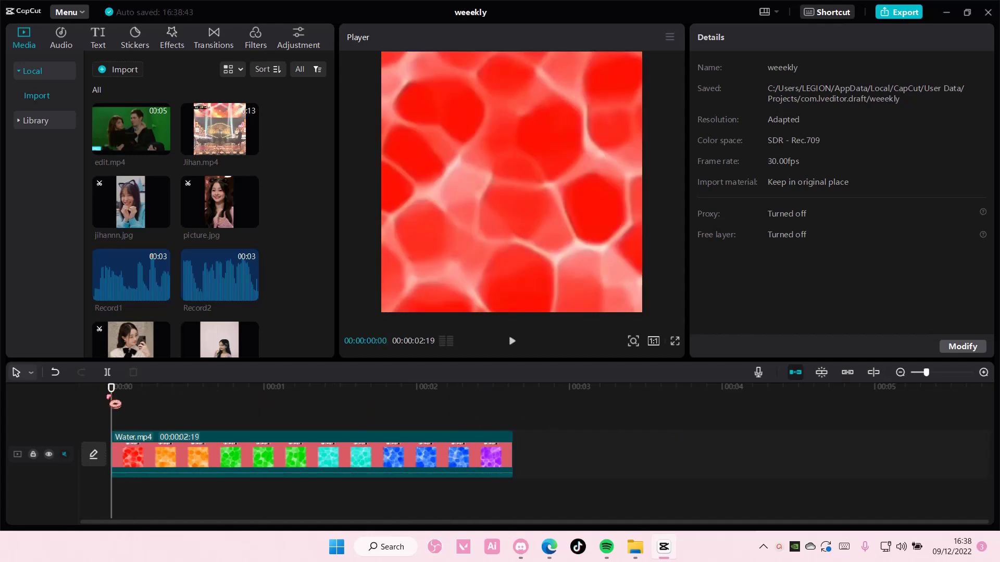
pyautogui.press('space')
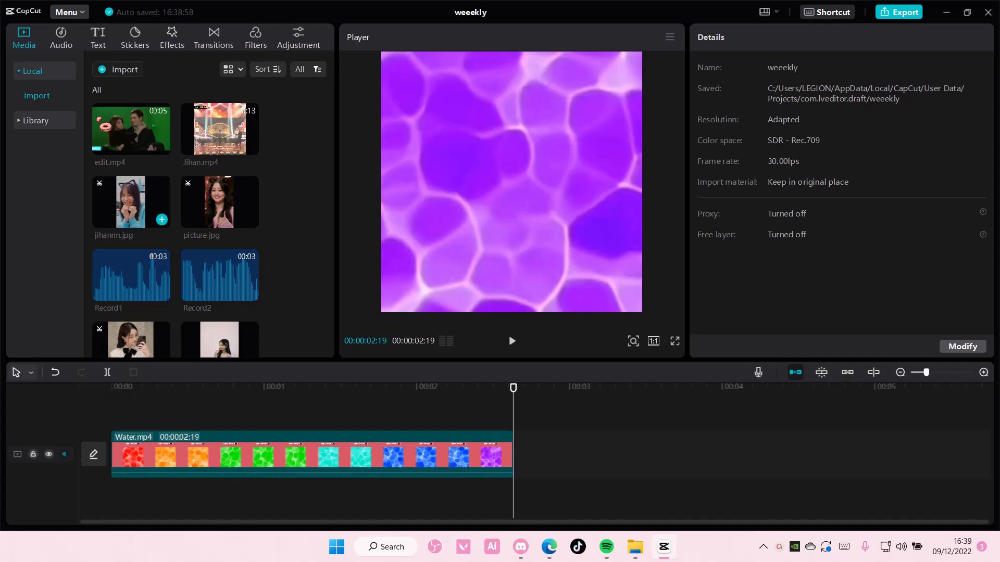
# Add an enlarged Default text clip reading 'wednesday' in the AvenirNext font.
pyautogui.click(102, 46)
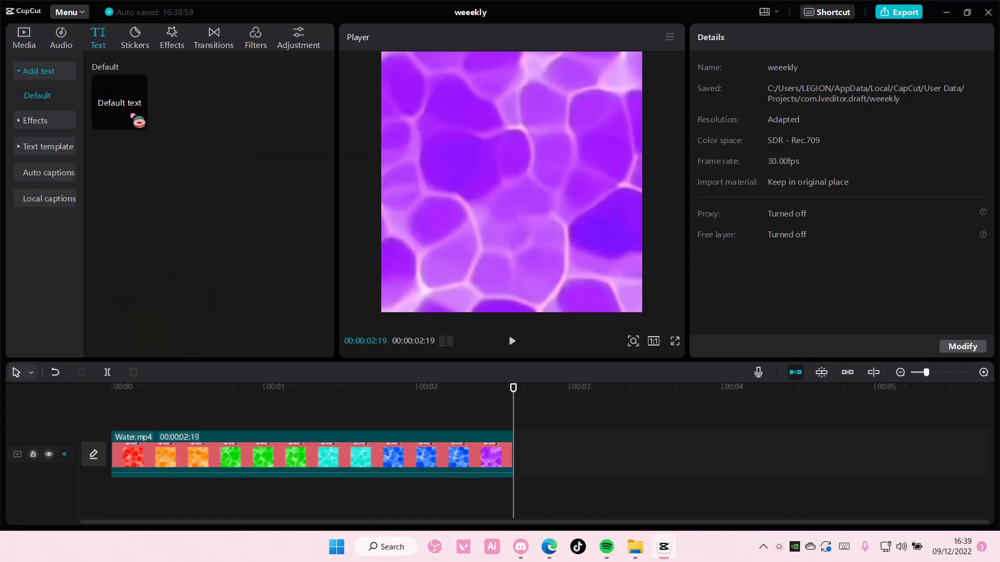
pyautogui.click(139, 122)
pyautogui.moveTo(539, 428); pyautogui.dragTo(106, 428)
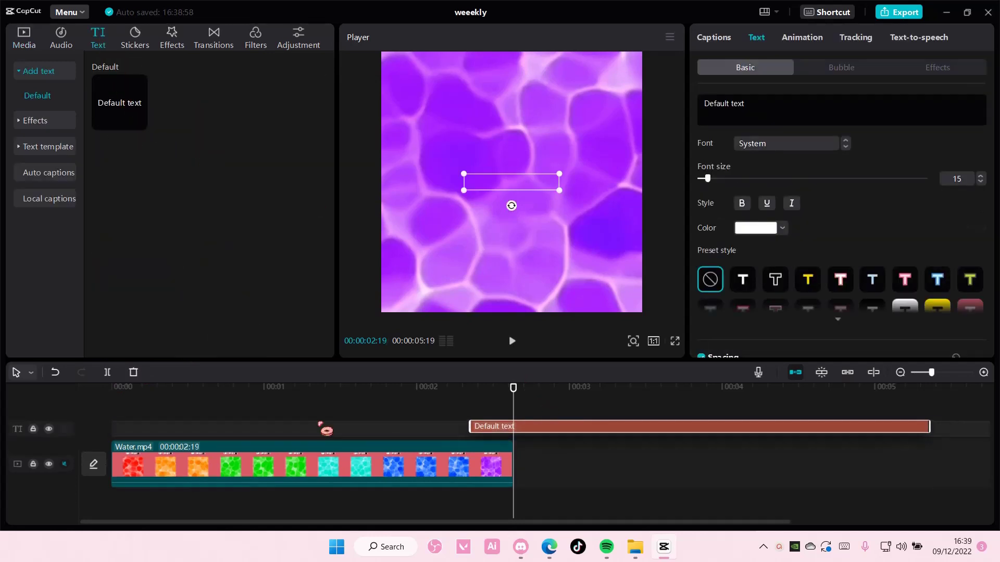
pyautogui.moveTo(560, 192); pyautogui.dragTo(587, 197)
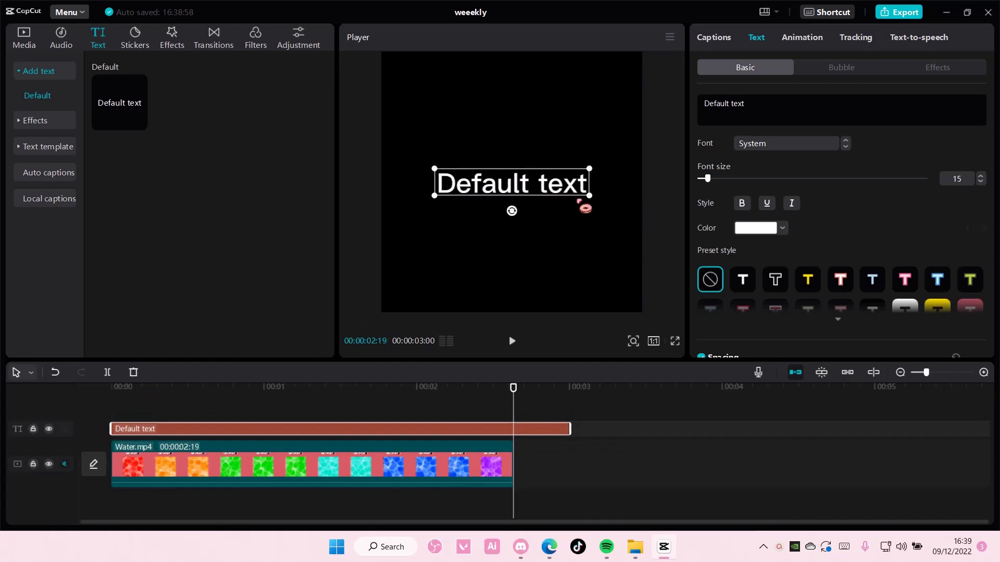
pyautogui.doubleClick(761, 104)
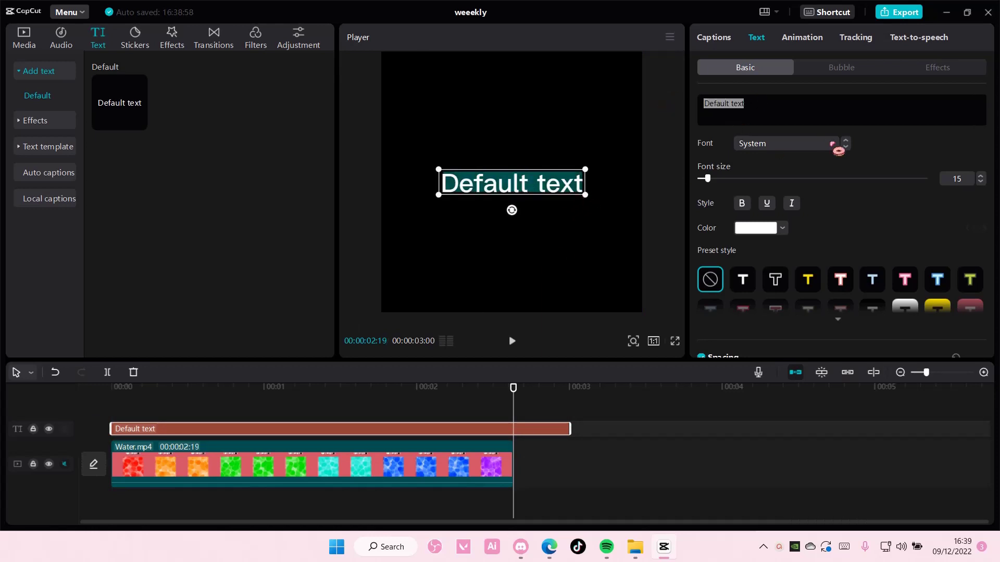
pyautogui.write('wedne')
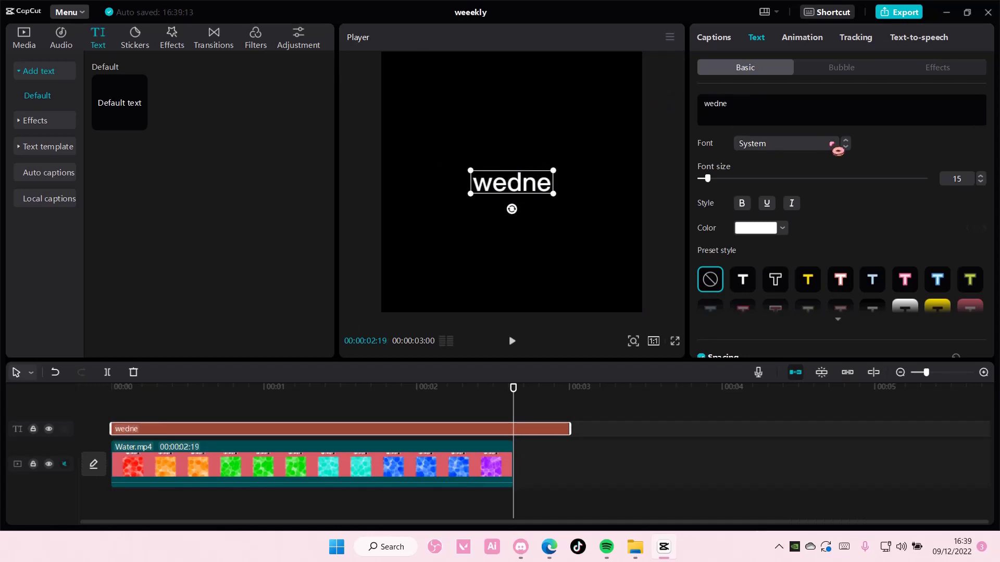
pyautogui.write('sday')
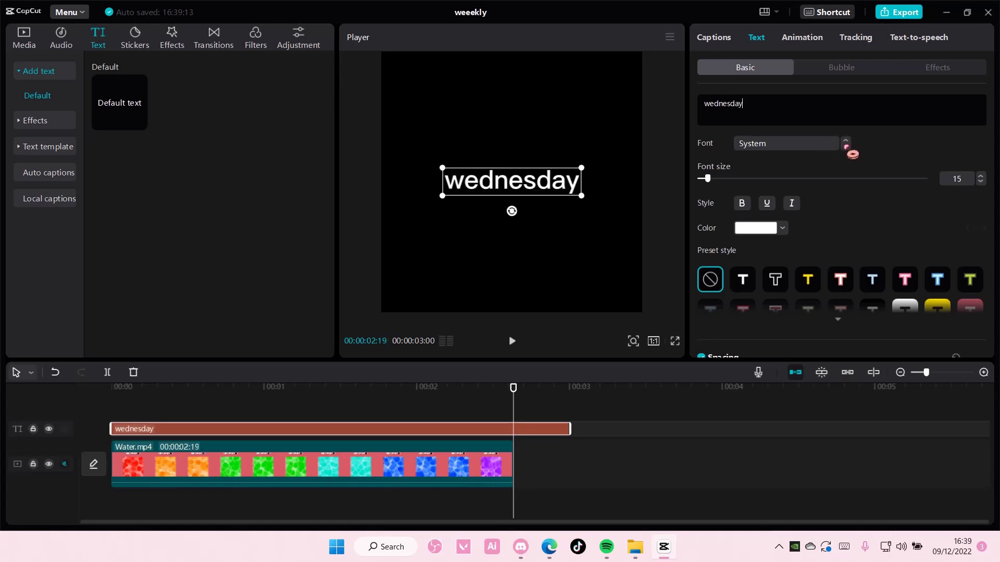
pyautogui.click(845, 144)
pyautogui.click(781, 102)
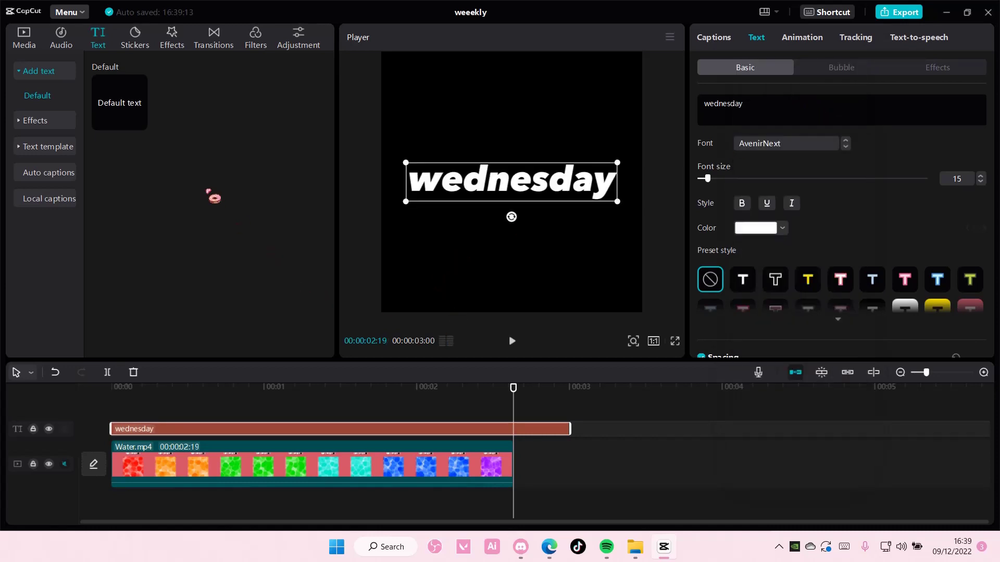
# Place the black B&W library clip on a track above Water.mp4.
pyautogui.click(24, 37)
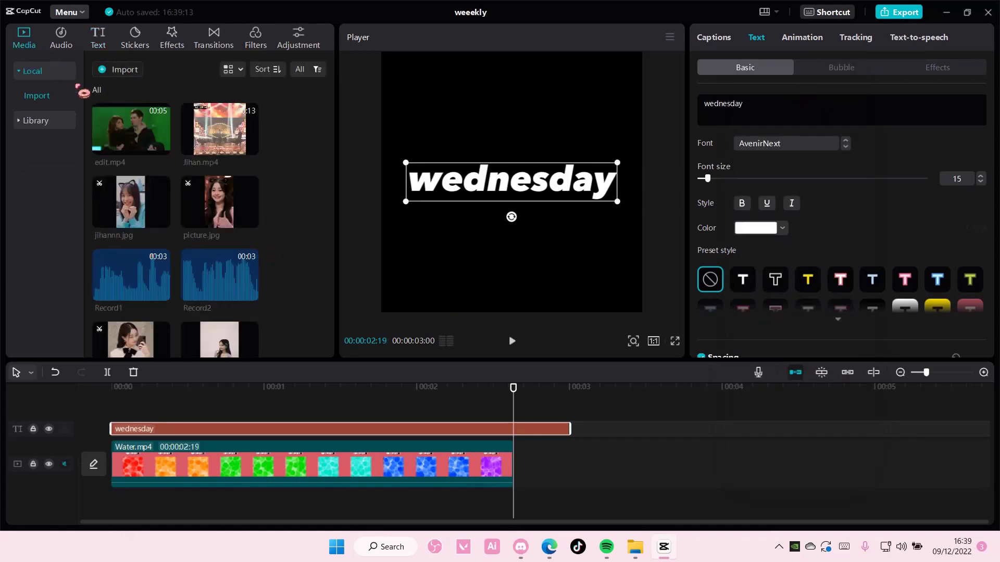
pyautogui.click(36, 121)
pyautogui.click(250, 120)
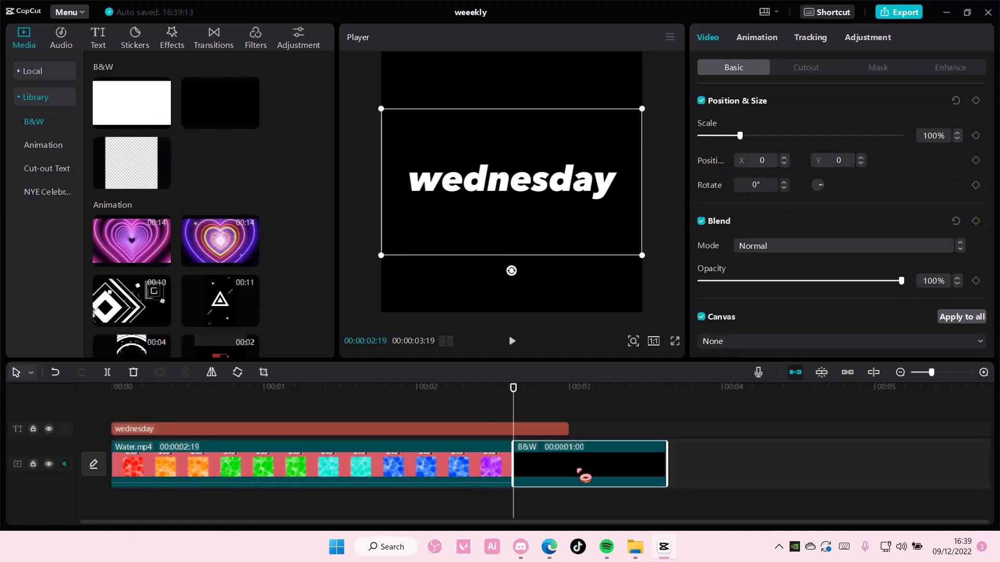
pyautogui.moveTo(583, 469)
pyautogui.mouseDown()
pyautogui.moveTo(255, 447)
pyautogui.moveTo(516, 456)
pyautogui.mouseUp()
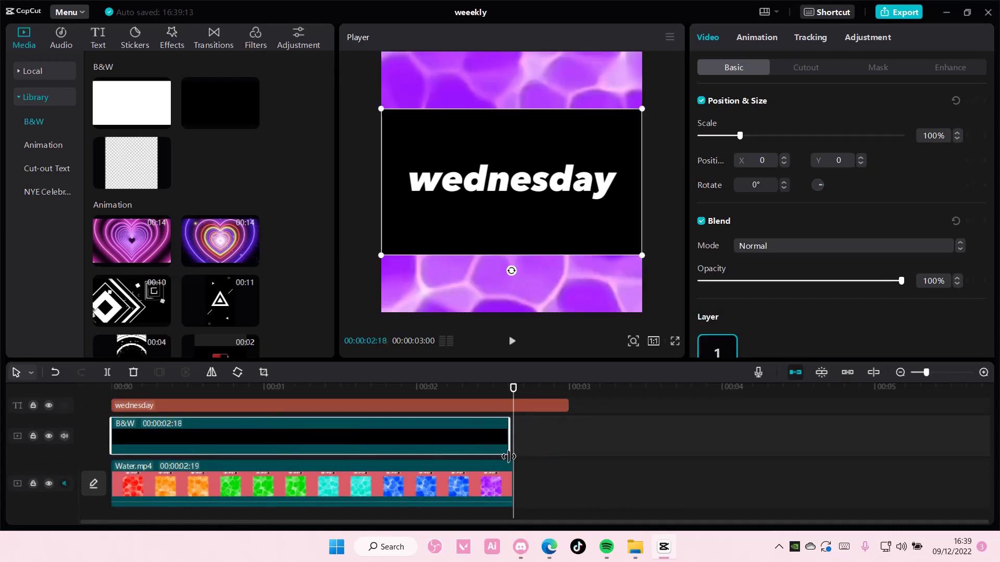
# Trim the black clip and the text clip to match the water clip's 2:19 length.
pyautogui.moveTo(568, 406); pyautogui.dragTo(513, 400)
pyautogui.click(412, 388)
pyautogui.click(446, 438)
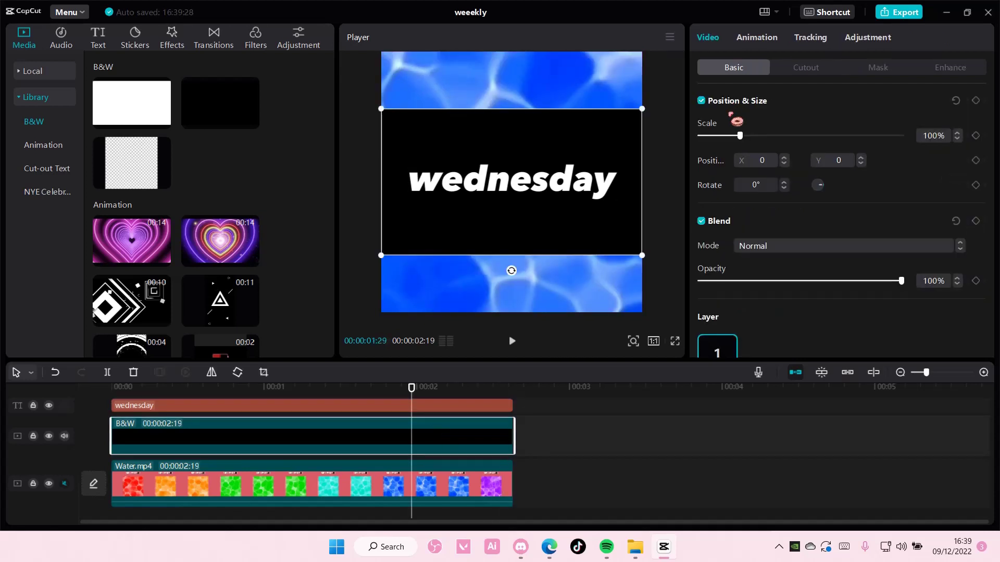
pyautogui.moveTo(734, 137); pyautogui.dragTo(794, 137)
pyautogui.click(575, 455)
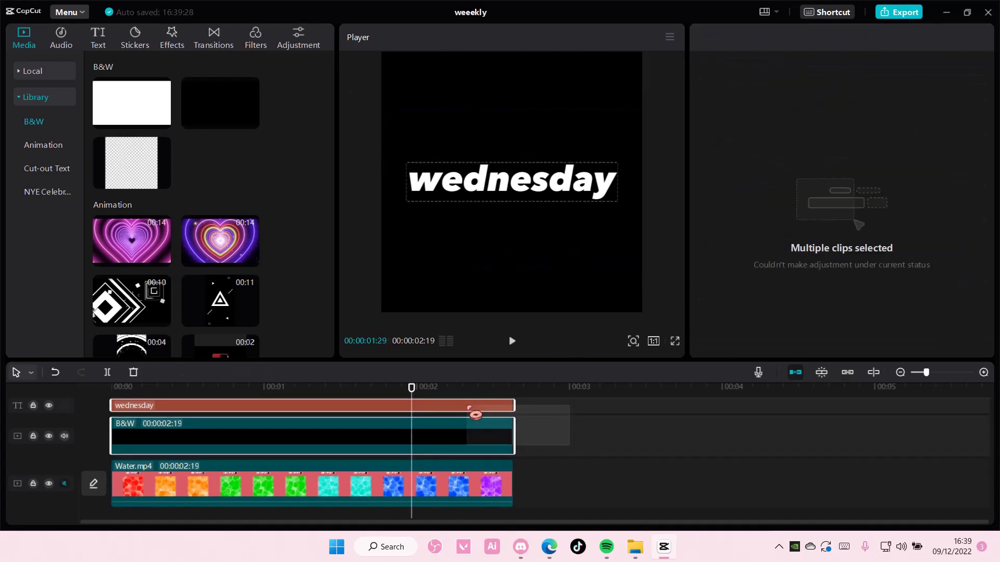
# Combine the wednesday text and black clip into one 2:19 compound clip.
pyautogui.moveTo(574, 456); pyautogui.dragTo(477, 411)
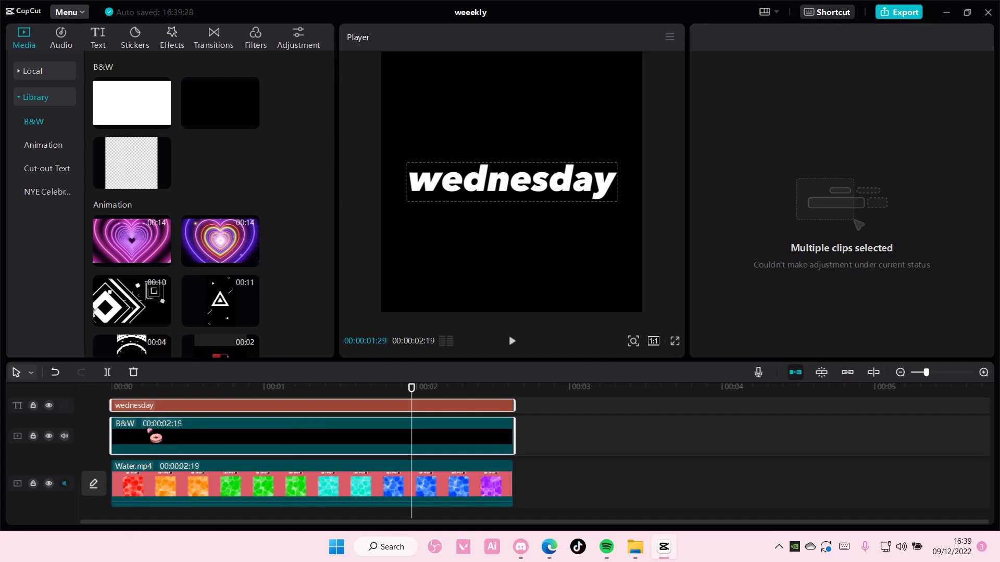
pyautogui.rightClick(188, 447)
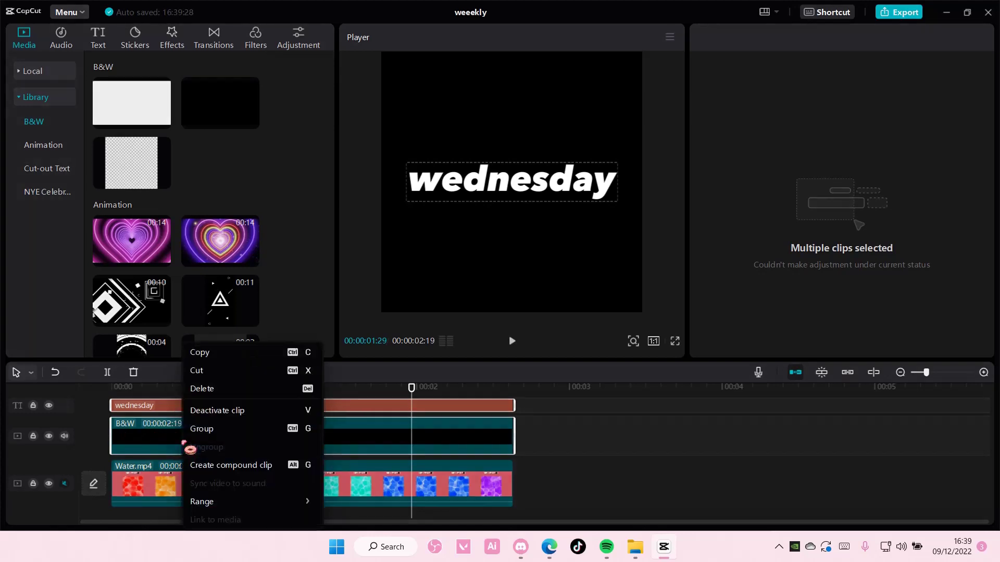
pyautogui.click(235, 465)
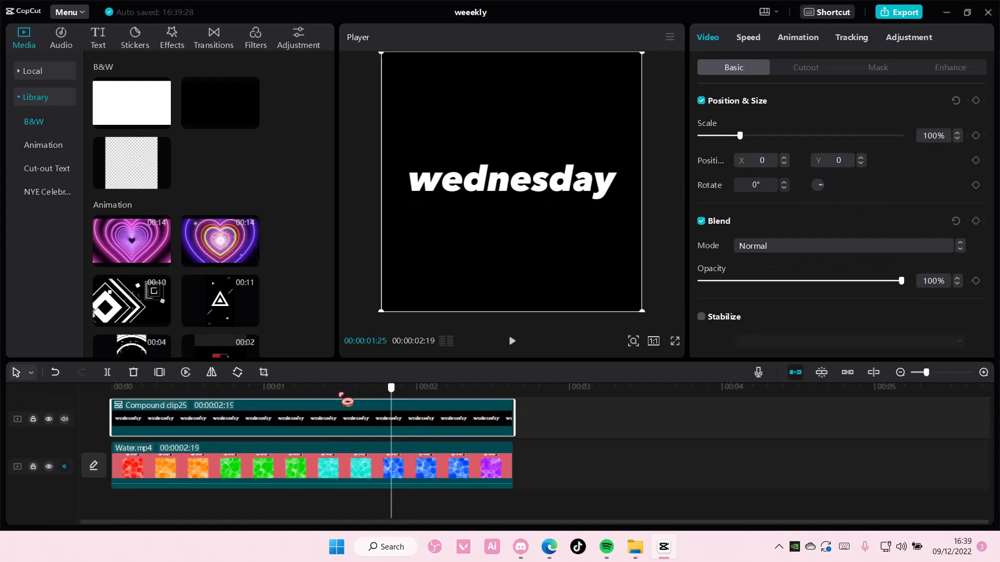
pyautogui.press('Home')
pyautogui.scroll(1, 239, 444)
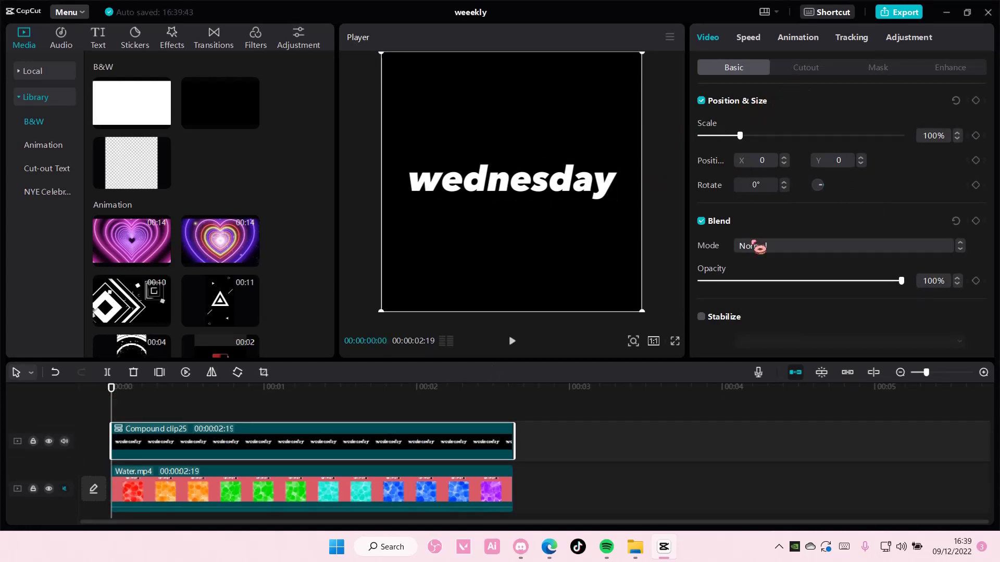
# Set the compound clip's Blend mode to Darken and scrub to check the water colours.
pyautogui.click(782, 248)
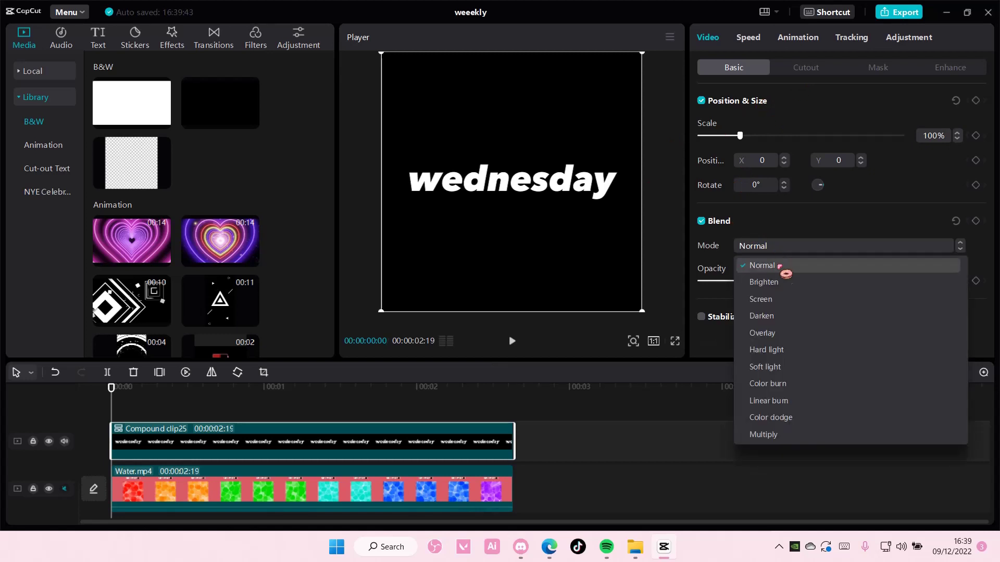
pyautogui.click(793, 320)
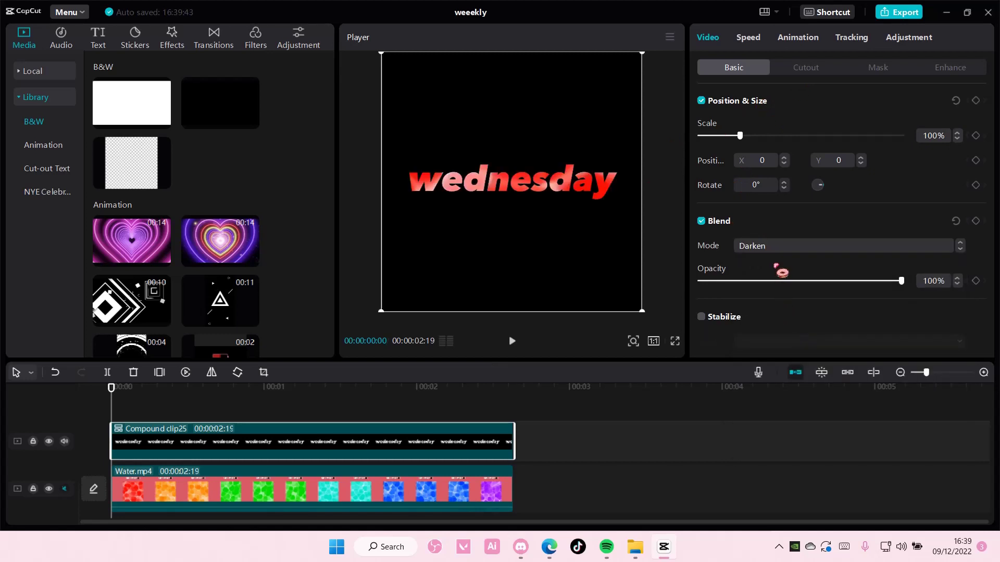
pyautogui.moveTo(112, 389)
pyautogui.mouseDown()
pyautogui.moveTo(187, 407)
pyautogui.moveTo(111, 388)
pyautogui.mouseUp()
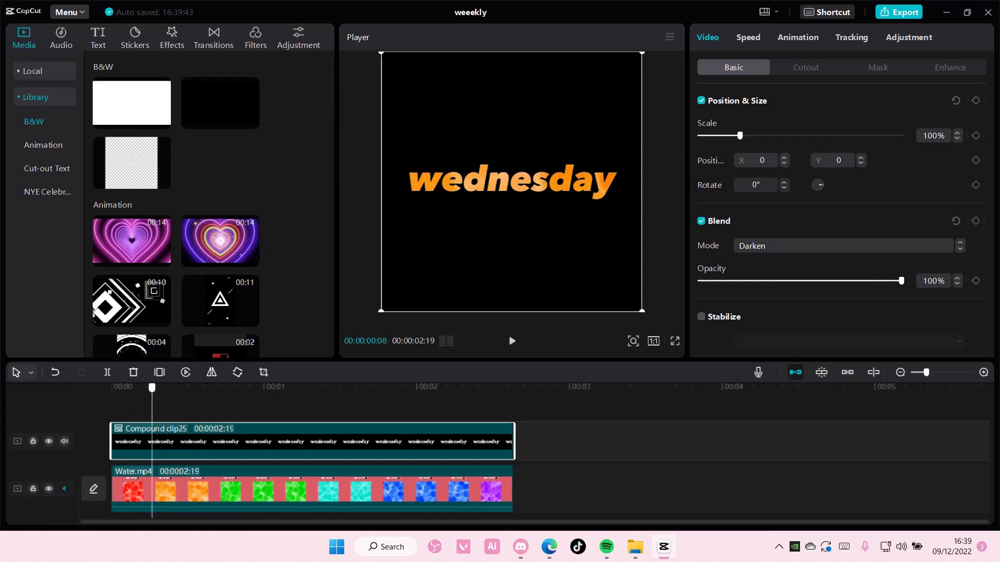
# Preview several Combo animation presets on the compound clip, finishing with Wobble.
pyautogui.click(819, 39)
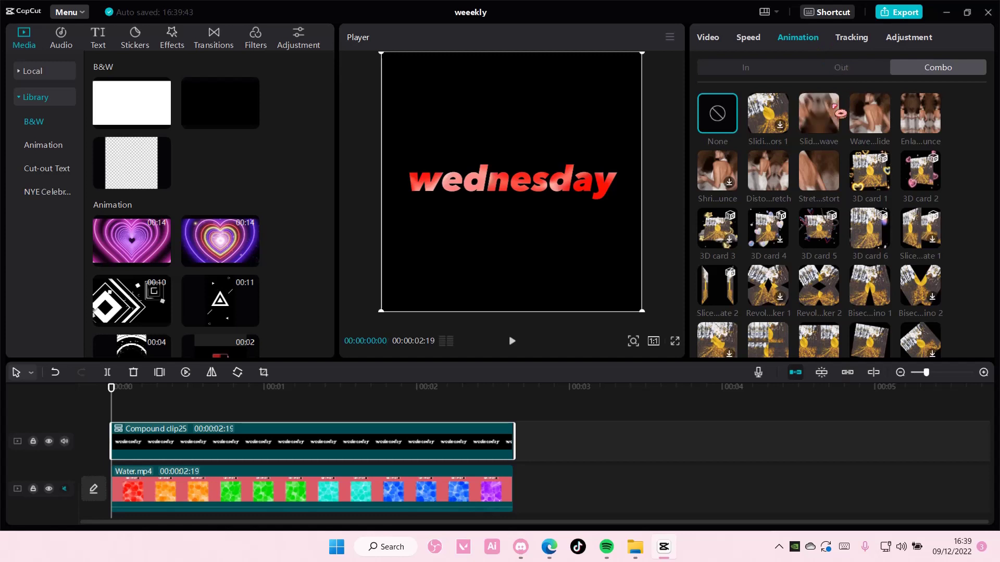
pyautogui.click(819, 115)
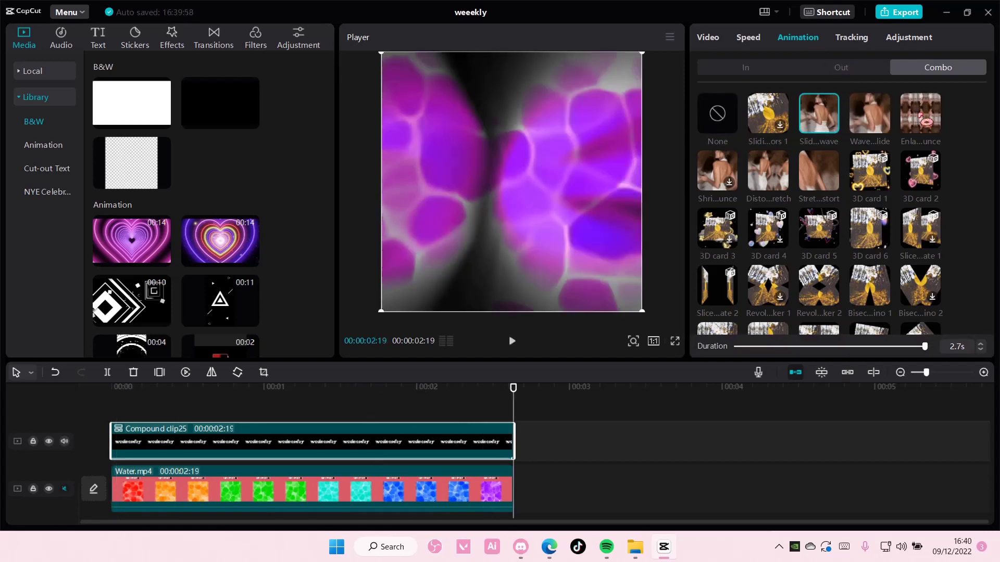
pyautogui.click(920, 114)
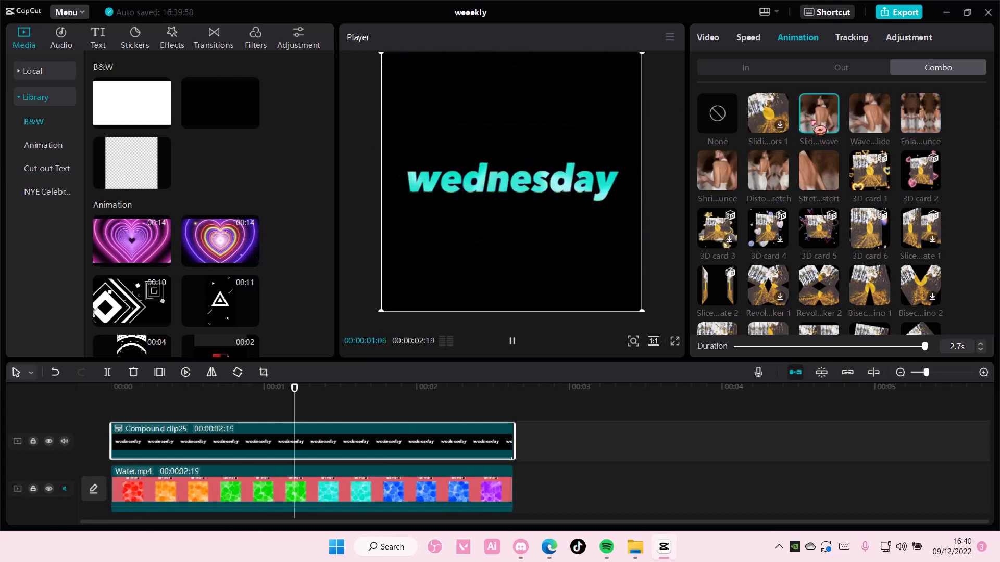
pyautogui.click(818, 114)
pyautogui.click(870, 114)
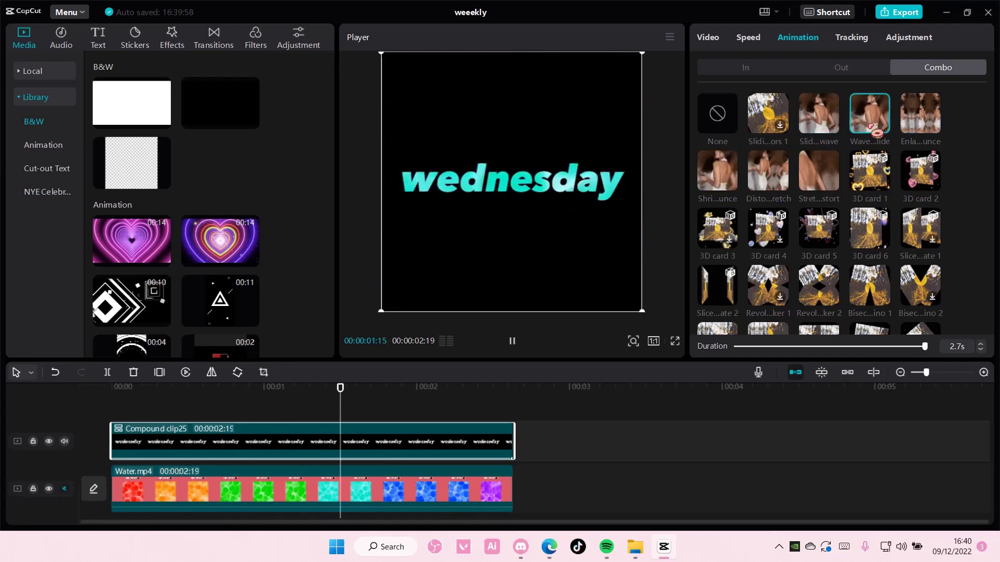
pyautogui.scroll(-5, 869, 156)
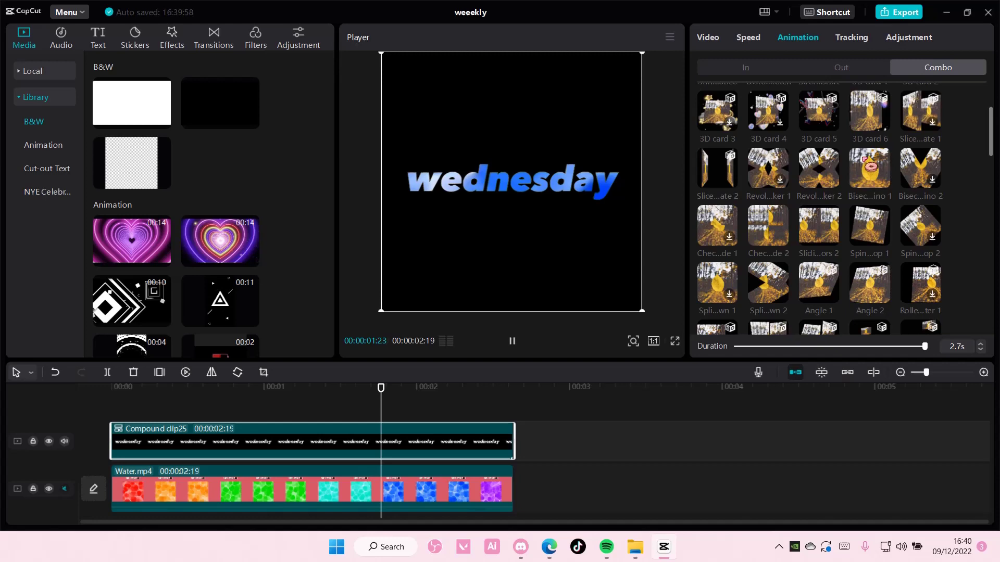
pyautogui.scroll(-3, 870, 164)
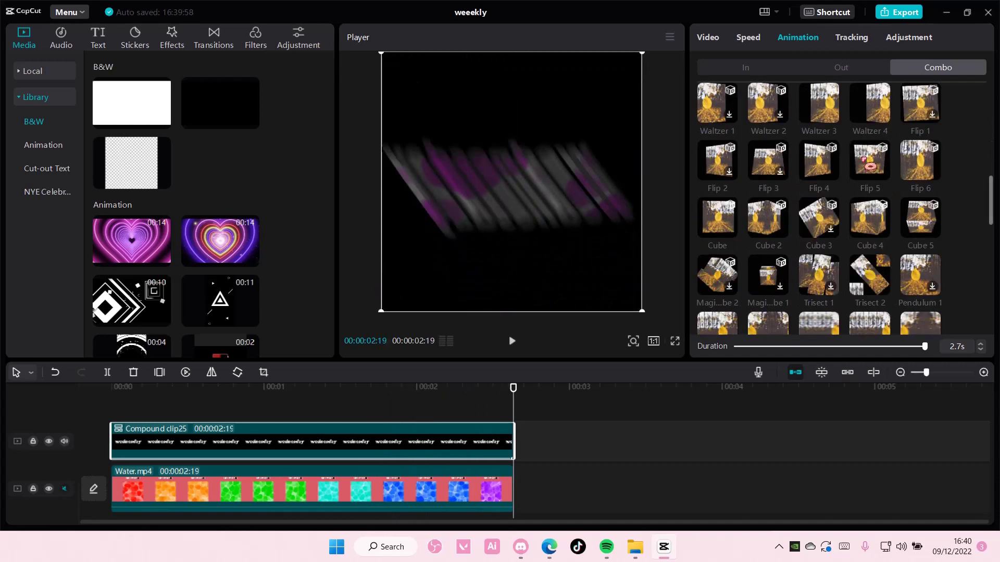
pyautogui.scroll(-5, 869, 164)
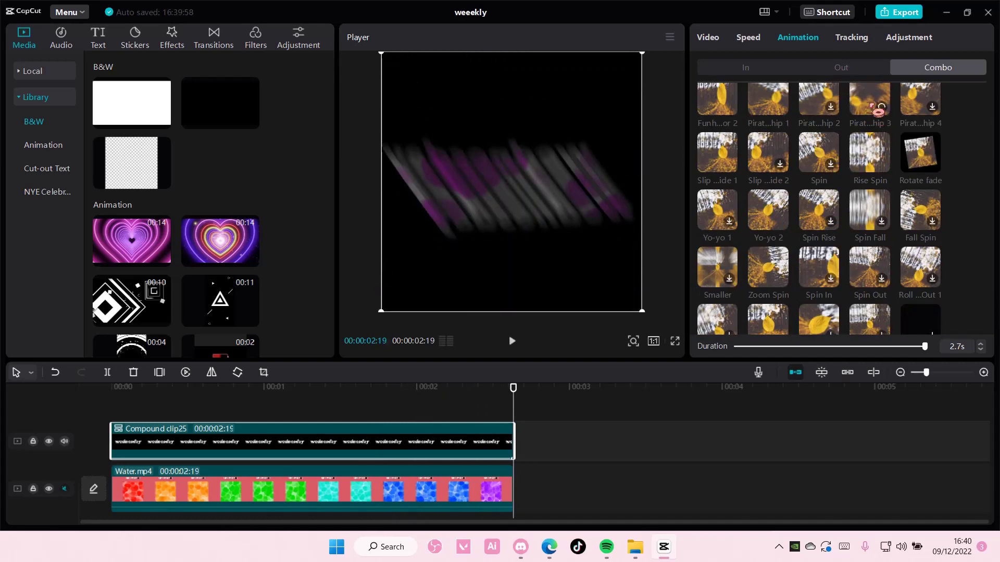
pyautogui.scroll(-5, 870, 118)
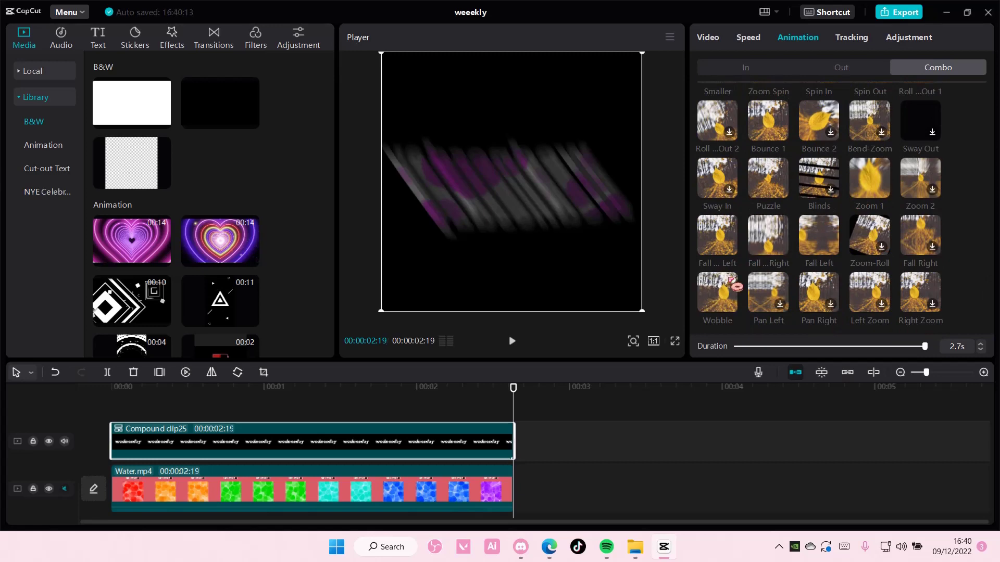
pyautogui.click(717, 294)
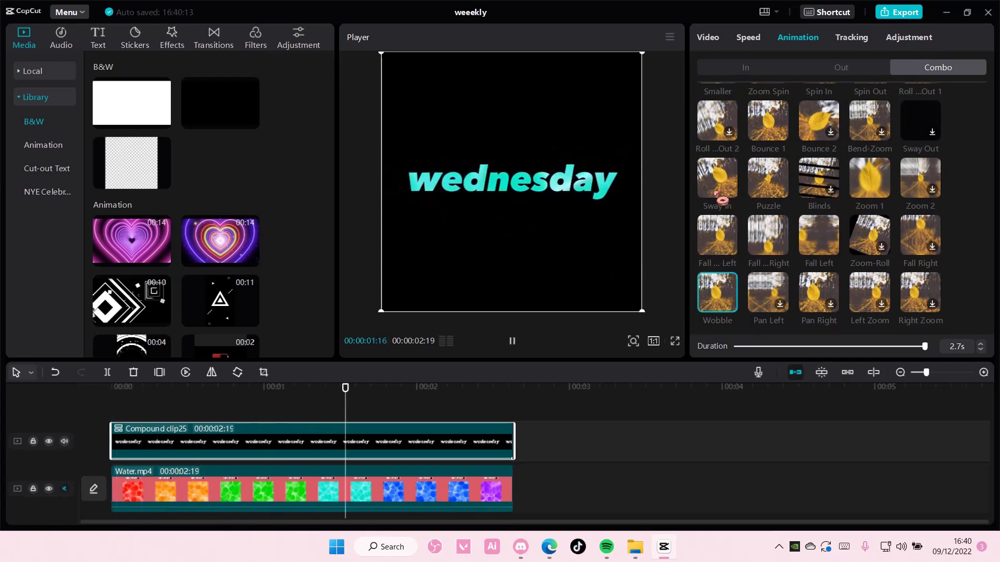
pyautogui.scroll(-5, 769, 235)
pyautogui.scroll(-4, 795, 261)
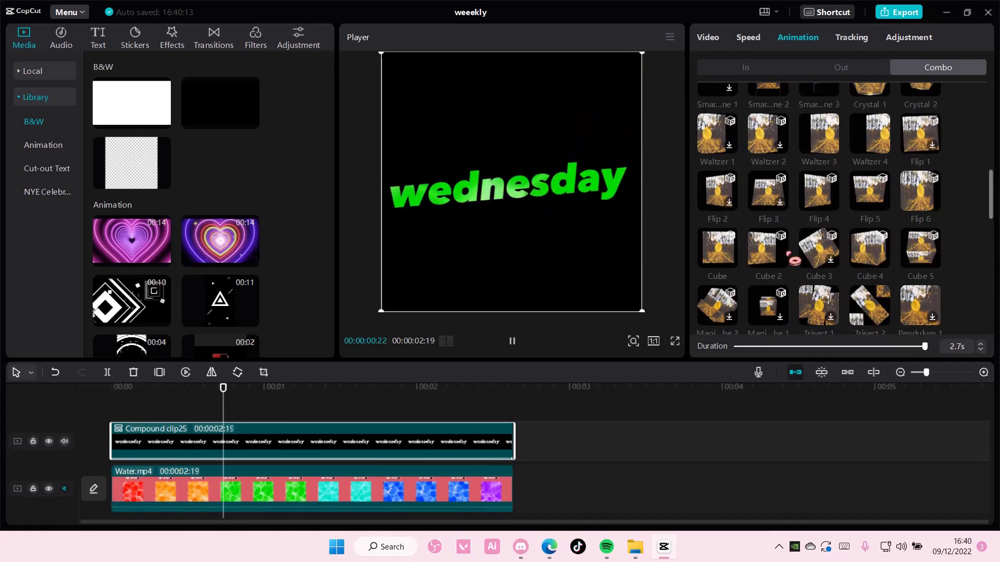
pyautogui.scroll(10, 796, 261)
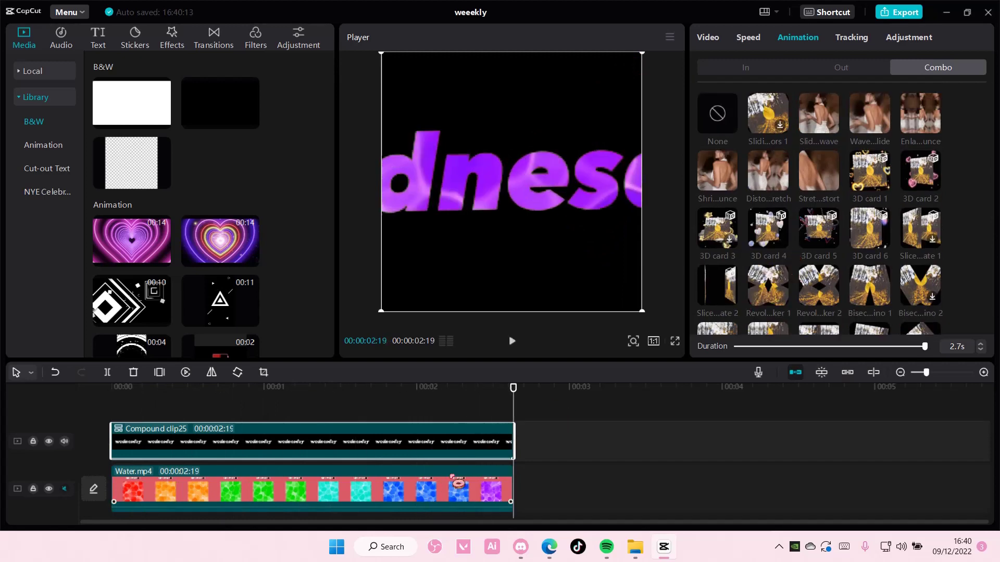
# Uncompound the clip with Alt+Shift+G and select only the wednesday text clip.
pyautogui.click(567, 447)
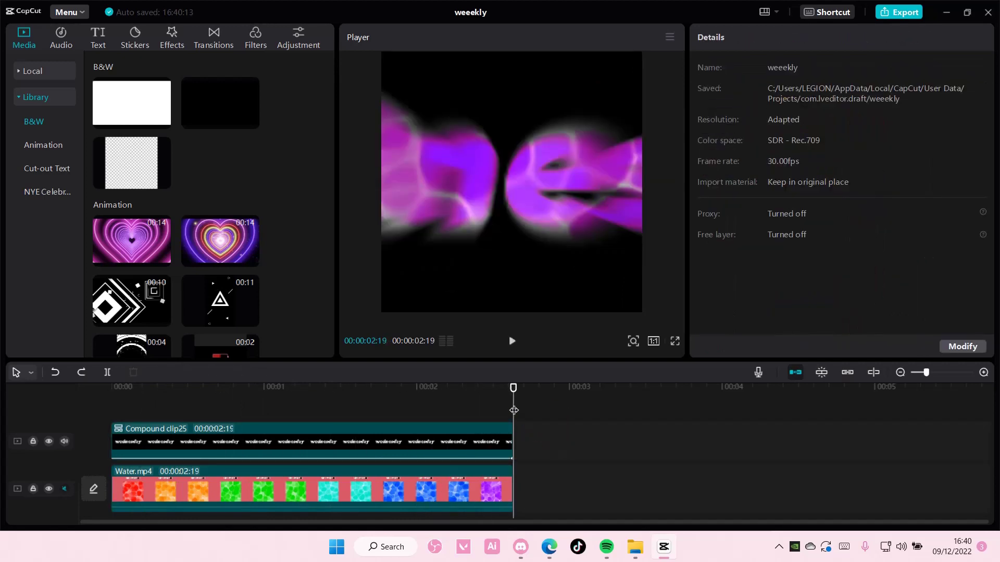
pyautogui.hotkey('alt', 'shift', 'g')
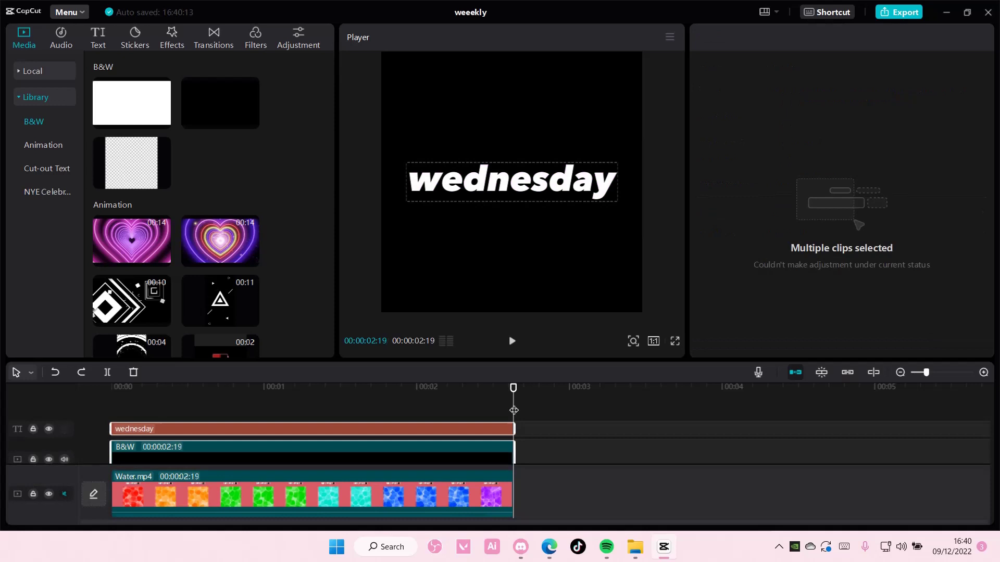
pyautogui.click(547, 447)
pyautogui.click(500, 429)
pyautogui.click(350, 387)
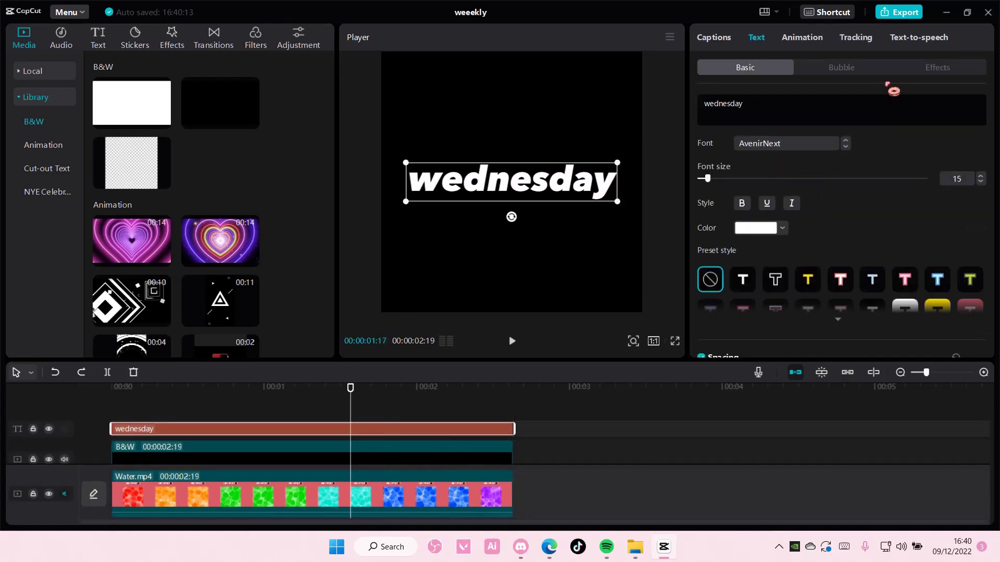
pyautogui.click(802, 38)
# Give the text the Wave loop animation at 1.6s speed.
pyautogui.click(937, 68)
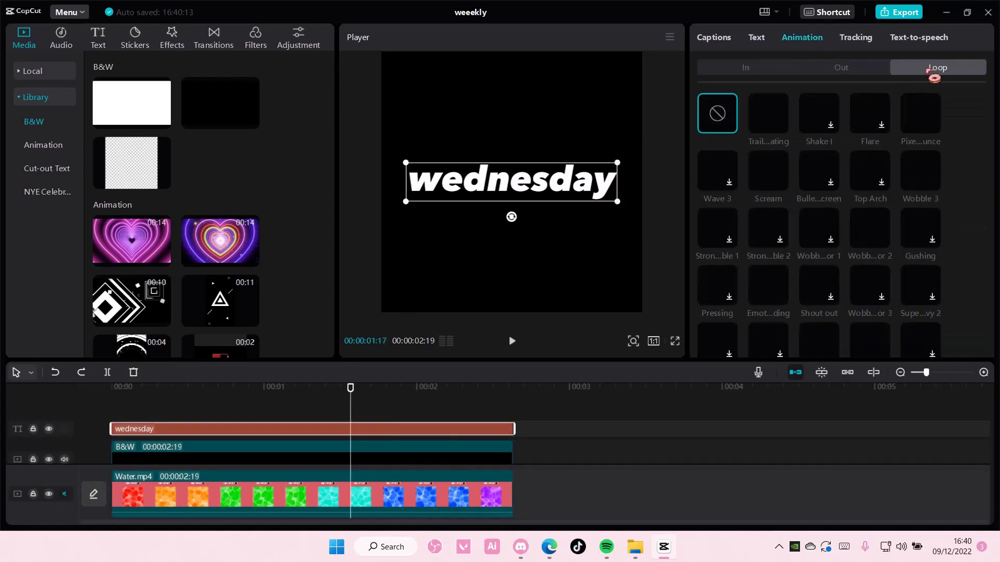
pyautogui.click(819, 117)
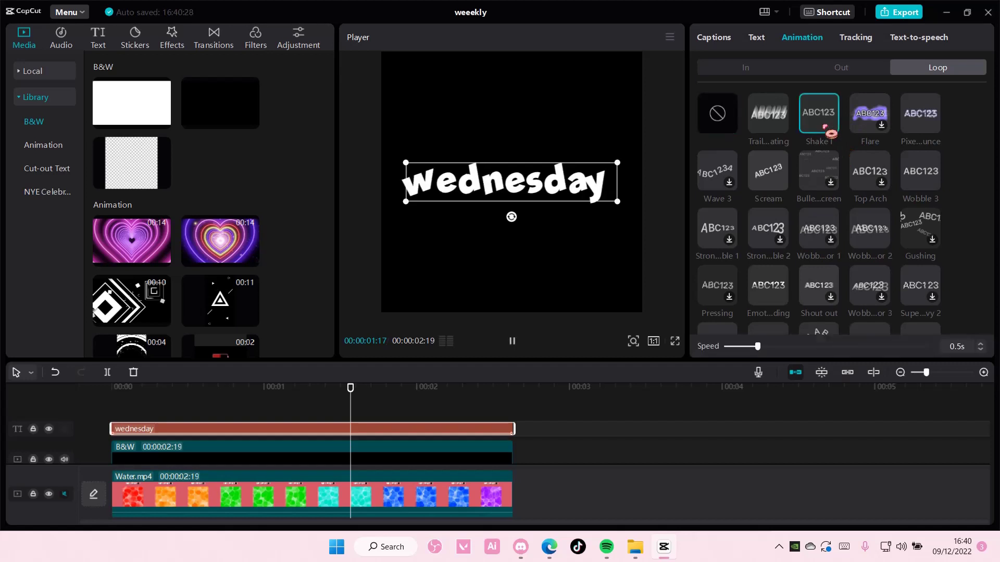
pyautogui.click(718, 173)
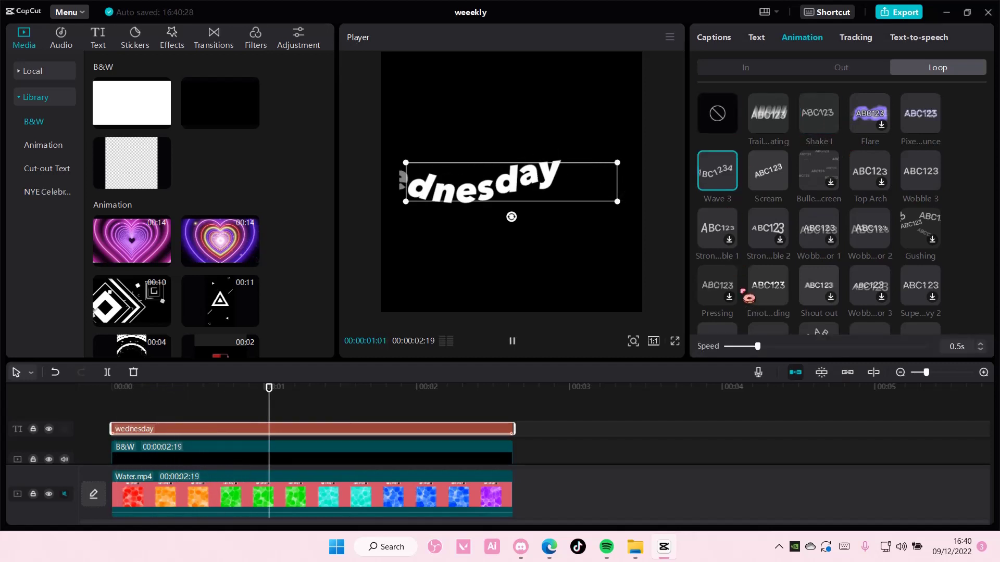
pyautogui.scroll(-1, 741, 271)
pyautogui.moveTo(757, 346); pyautogui.dragTo(849, 346)
pyautogui.scroll(-3, 852, 235)
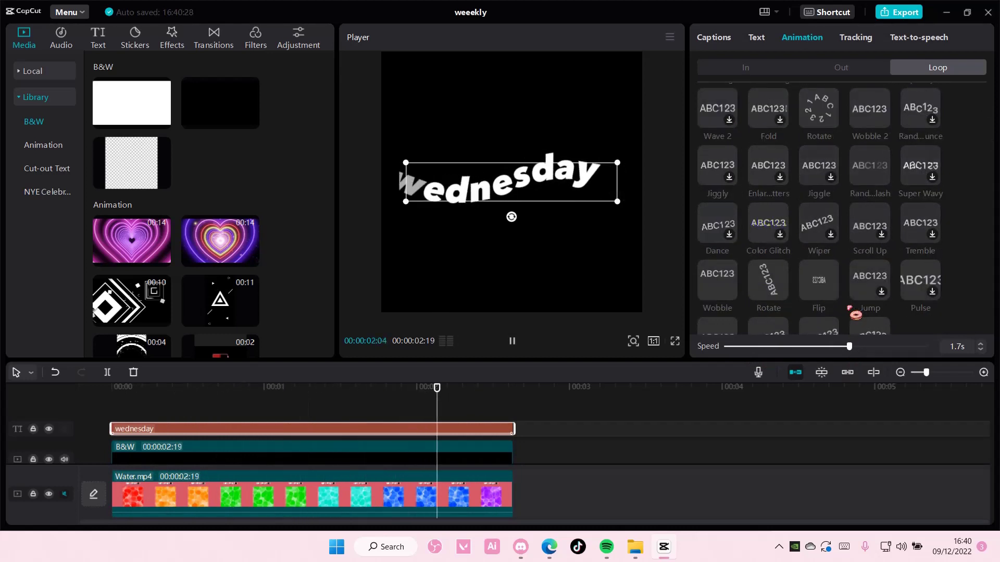
pyautogui.scroll(-1, 855, 313)
pyautogui.click(869, 297)
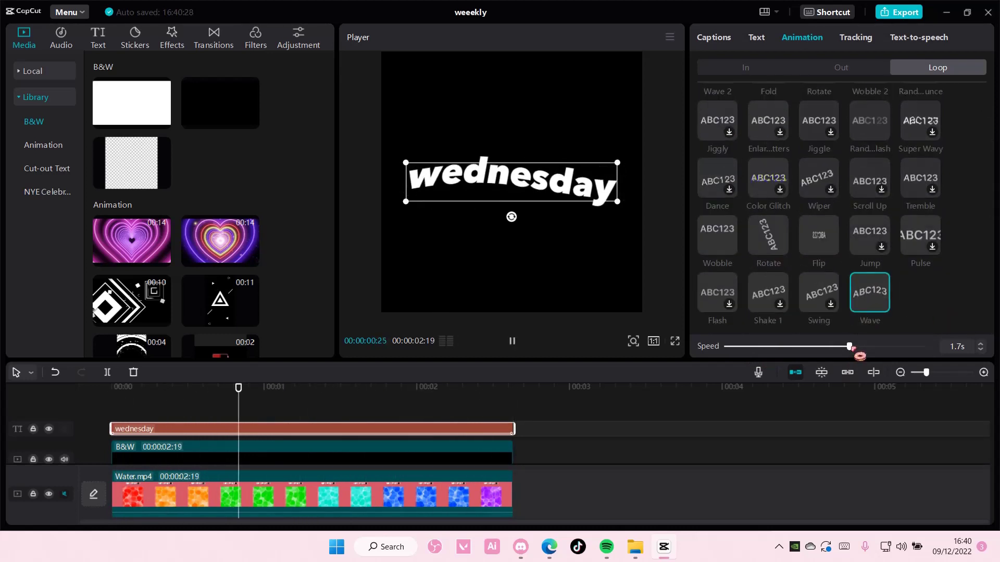
pyautogui.moveTo(849, 347); pyautogui.dragTo(846, 347)
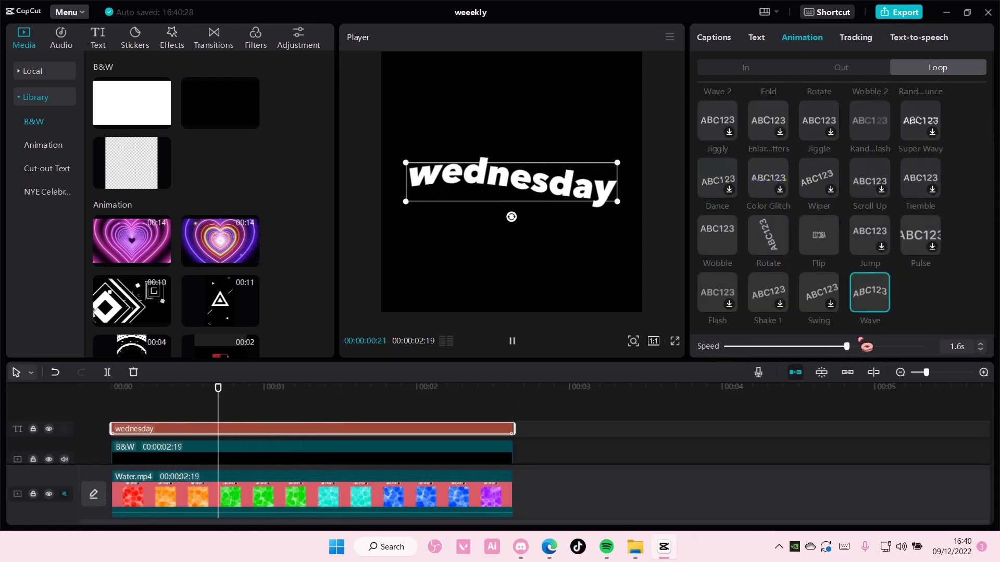
# Recombine the text and B&W clips into a compound clip blended with Darken.
pyautogui.click(585, 426)
pyautogui.click(473, 446)
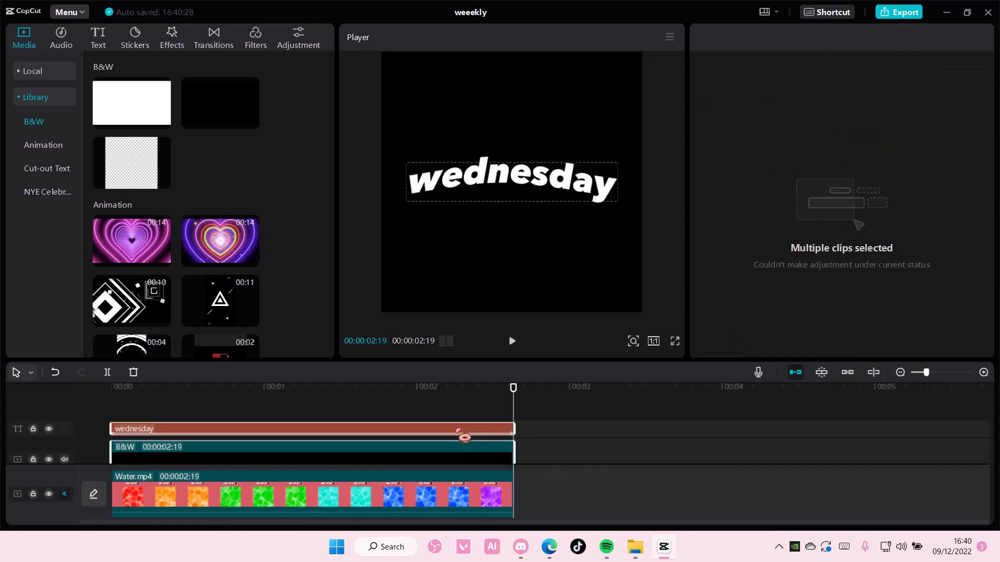
pyautogui.rightClick(465, 435)
pyautogui.click(500, 464)
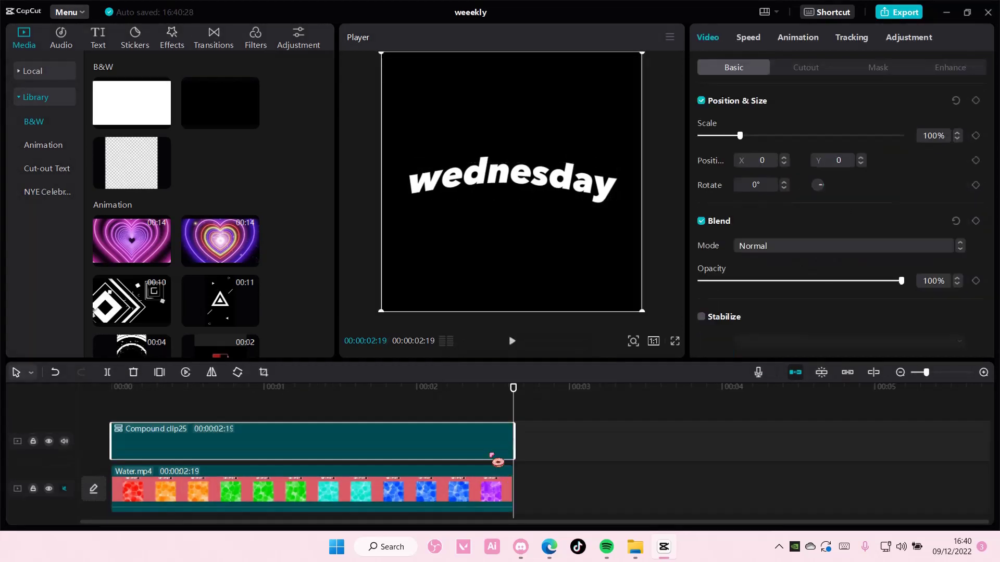
pyautogui.click(792, 247)
pyautogui.click(783, 319)
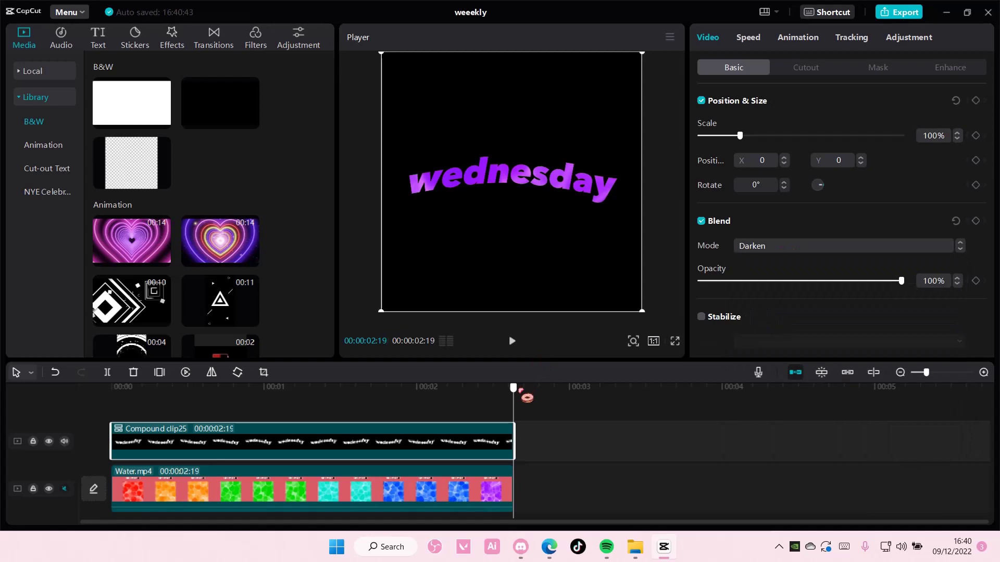
pyautogui.moveTo(514, 389); pyautogui.dragTo(68, 400)
pyautogui.moveTo(225, 416); pyautogui.dragTo(80, 407)
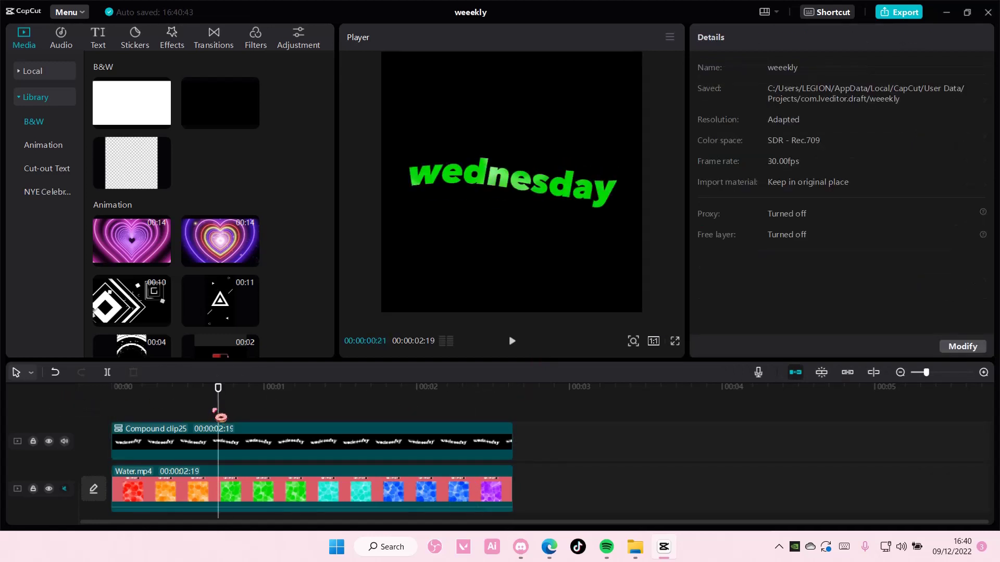
pyautogui.press('space')
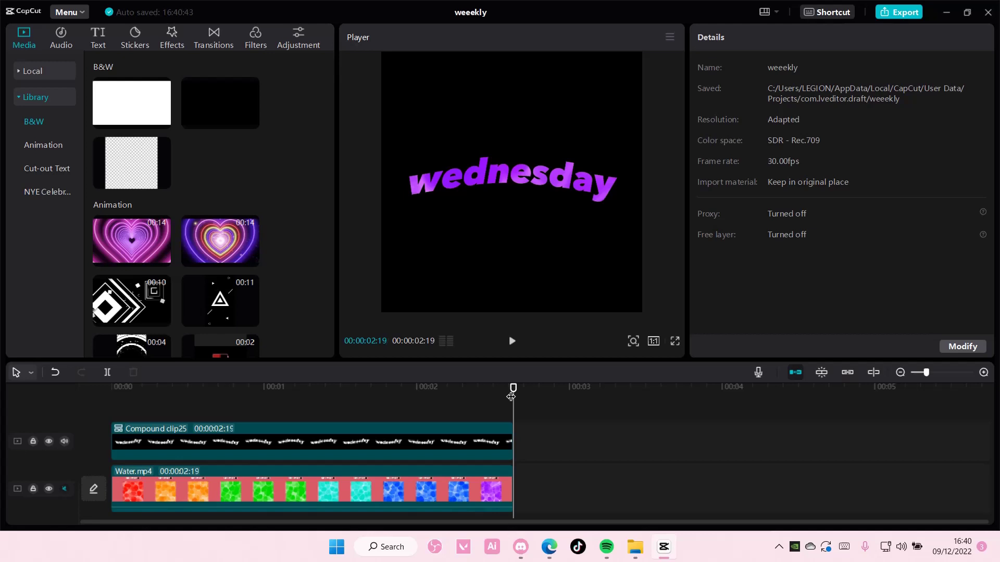
pyautogui.moveTo(511, 396)
pyautogui.mouseDown()
pyautogui.moveTo(318, 415)
pyautogui.moveTo(473, 431)
pyautogui.moveTo(430, 430)
pyautogui.mouseUp()
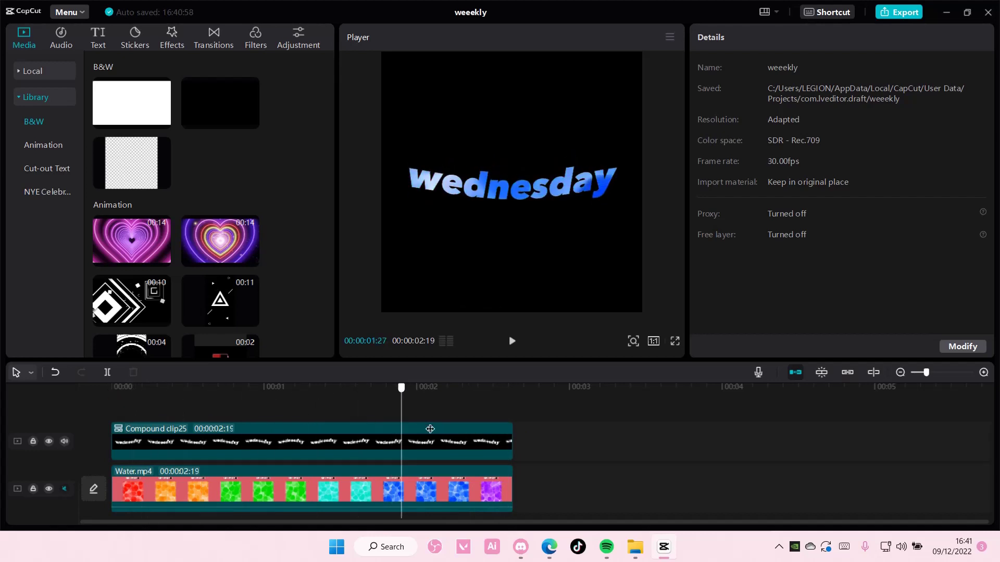
pyautogui.moveTo(430, 429); pyautogui.dragTo(111, 422)
pyautogui.press('space')
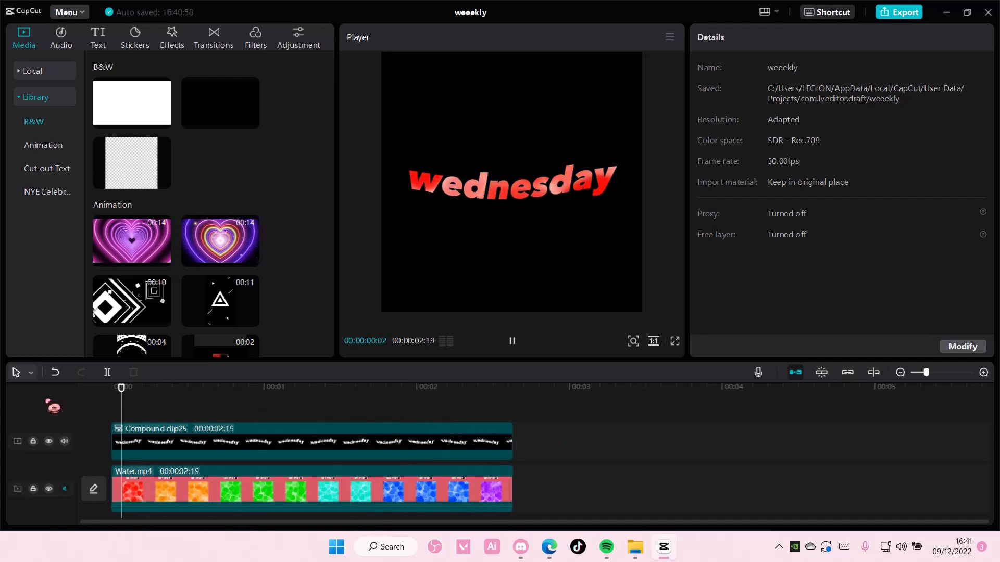